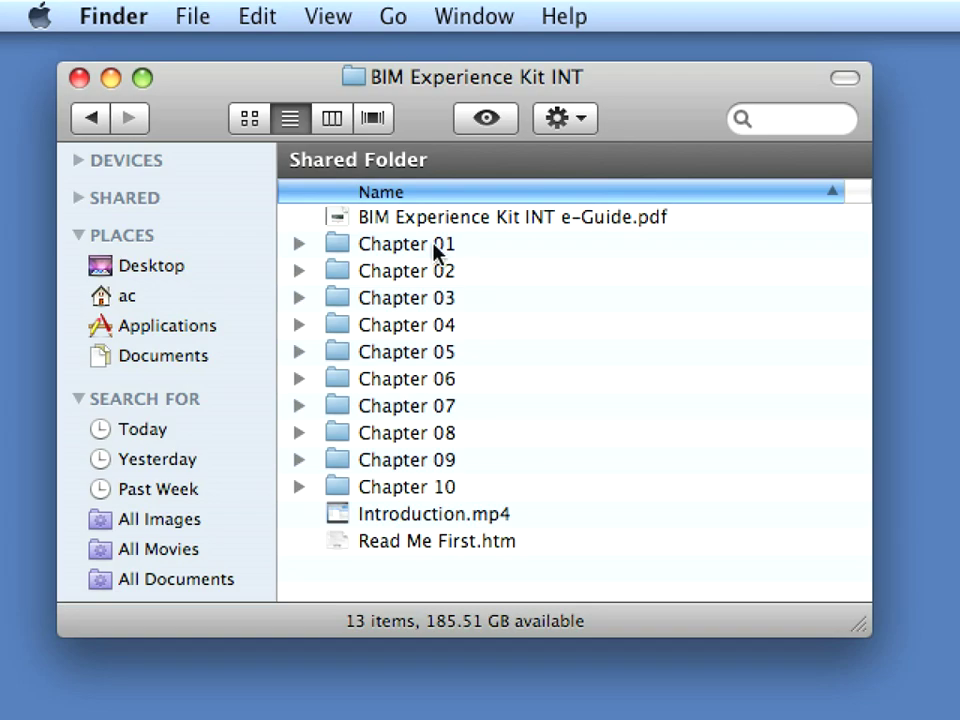
# - Open BIM Experience Kit INT e-Guide.pdf from the BIM Experience Kit INT folder
pyautogui.click(418, 221)
pyautogui.rightClick(418, 221)
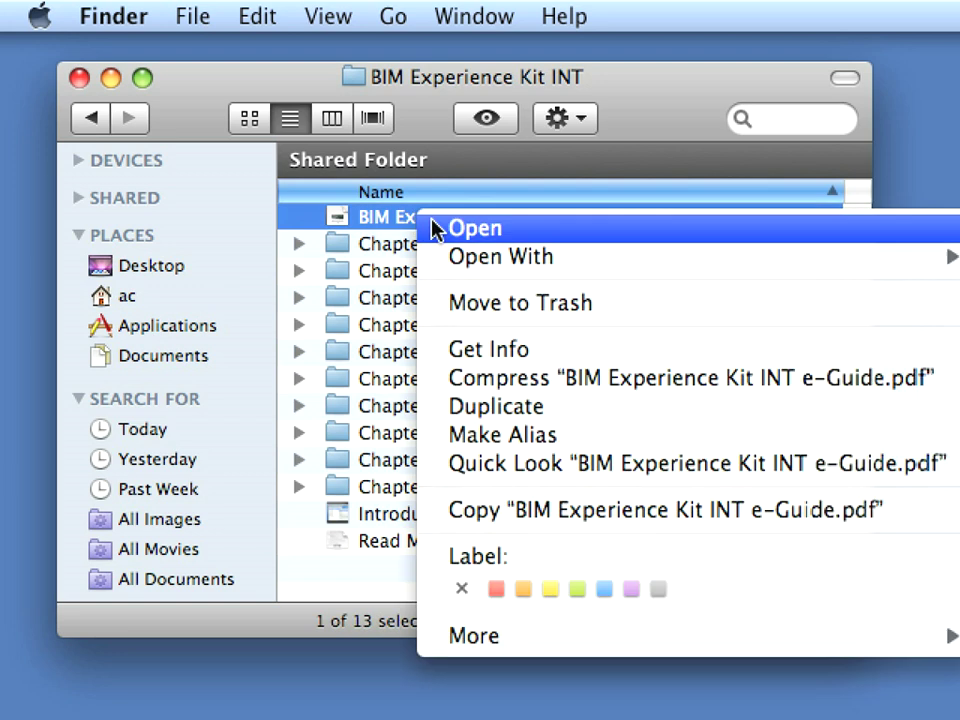
pyautogui.click(588, 243)
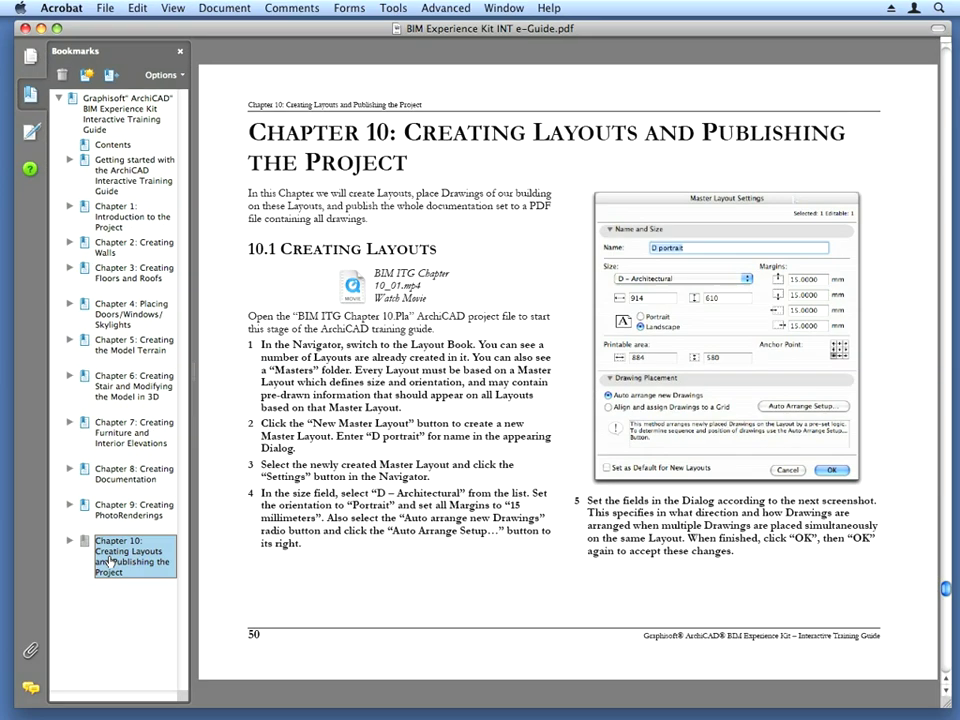
# - Look through the e-guide's chapters from Chapter 9 back to Chapter 1 and open the movie for section 1.1
pyautogui.click(124, 516)
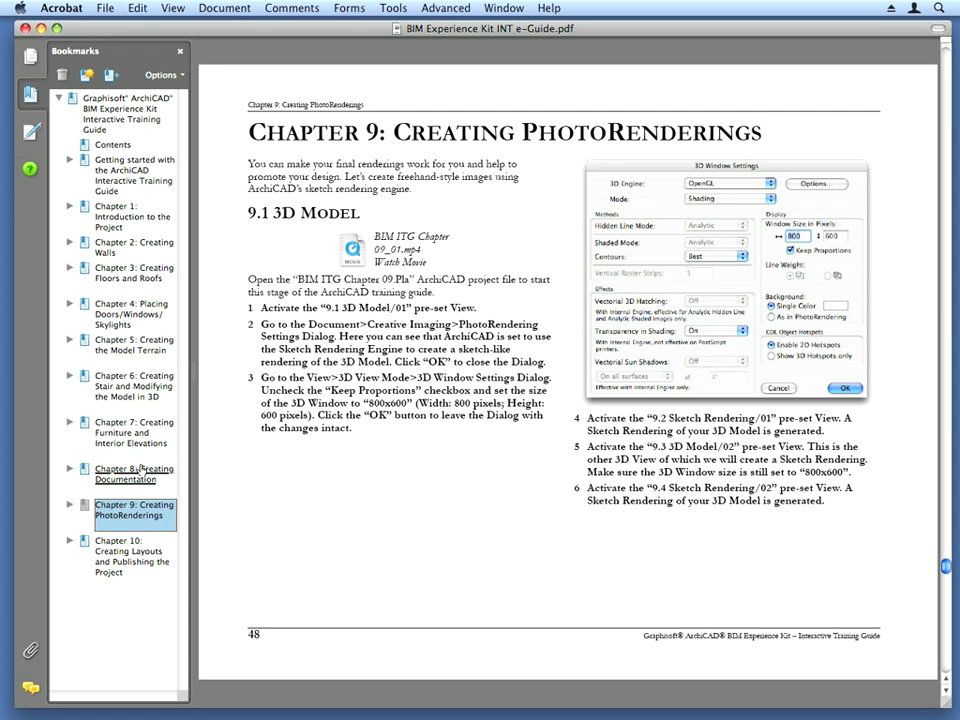
pyautogui.click(138, 474)
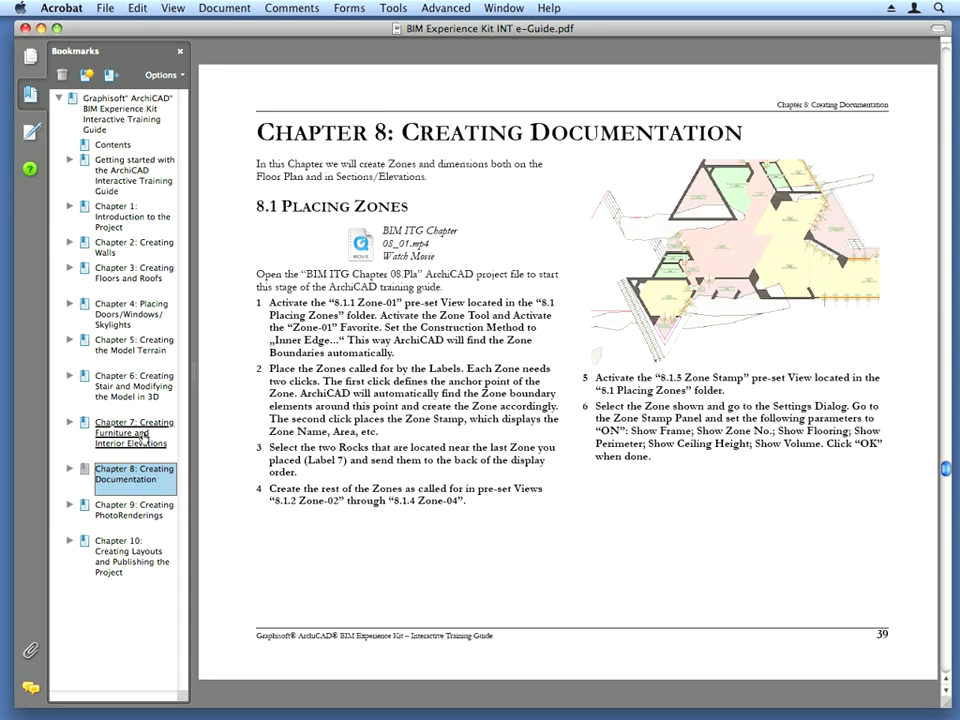
pyautogui.click(141, 436)
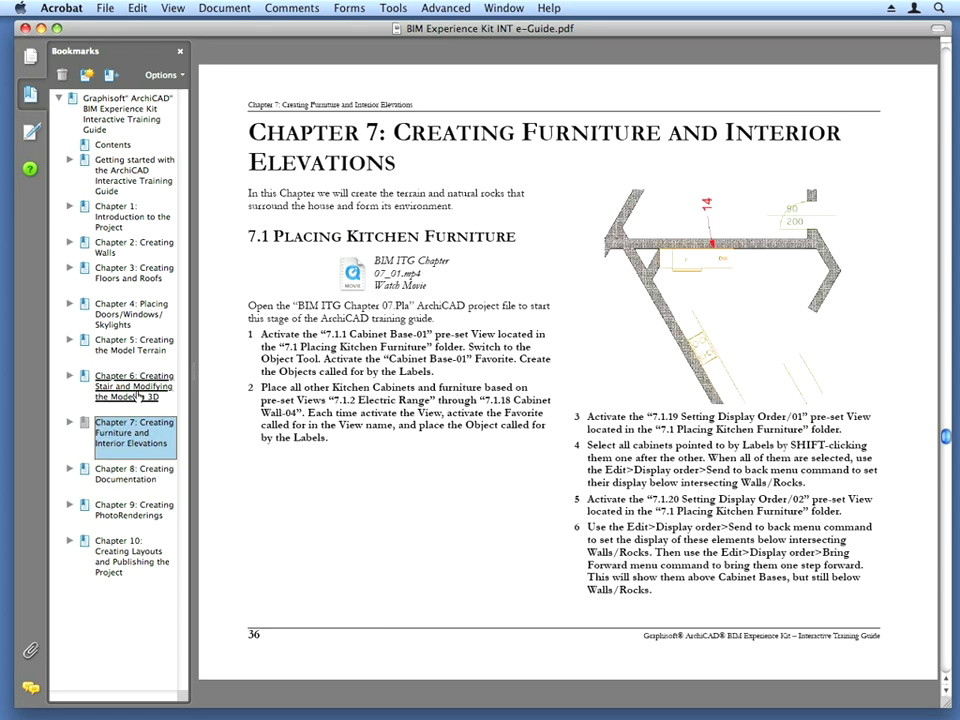
pyautogui.click(139, 396)
pyautogui.click(141, 349)
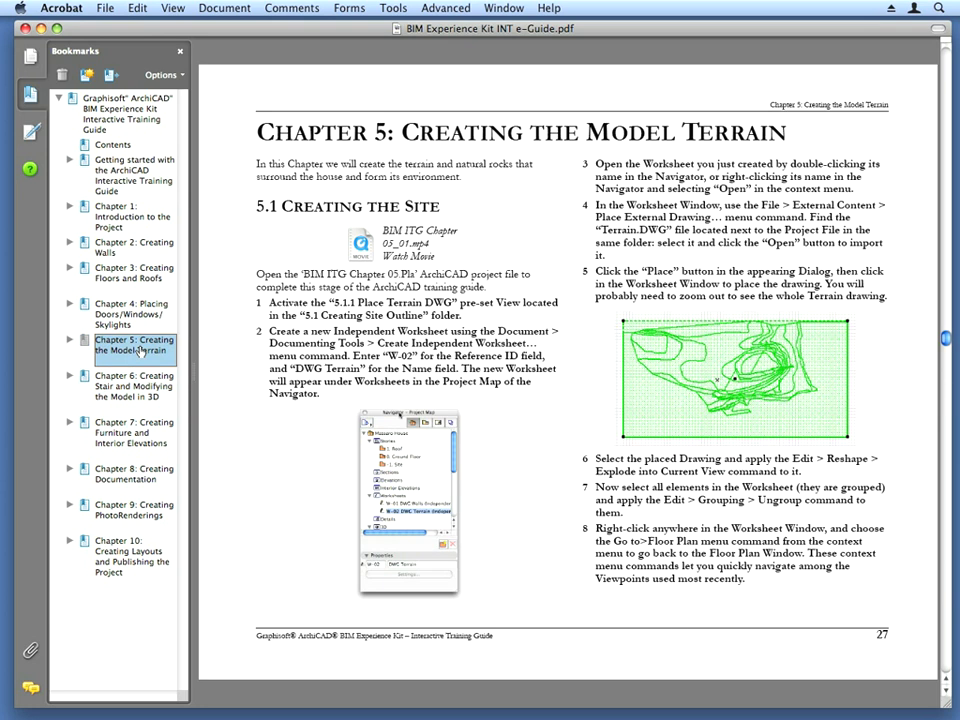
pyautogui.click(145, 314)
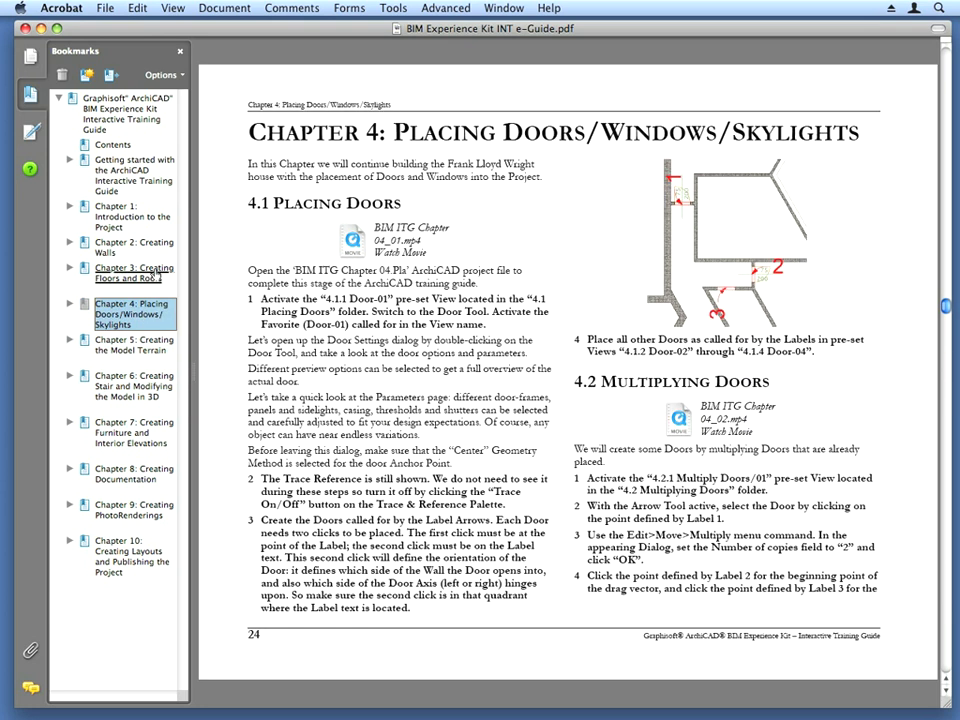
pyautogui.click(152, 275)
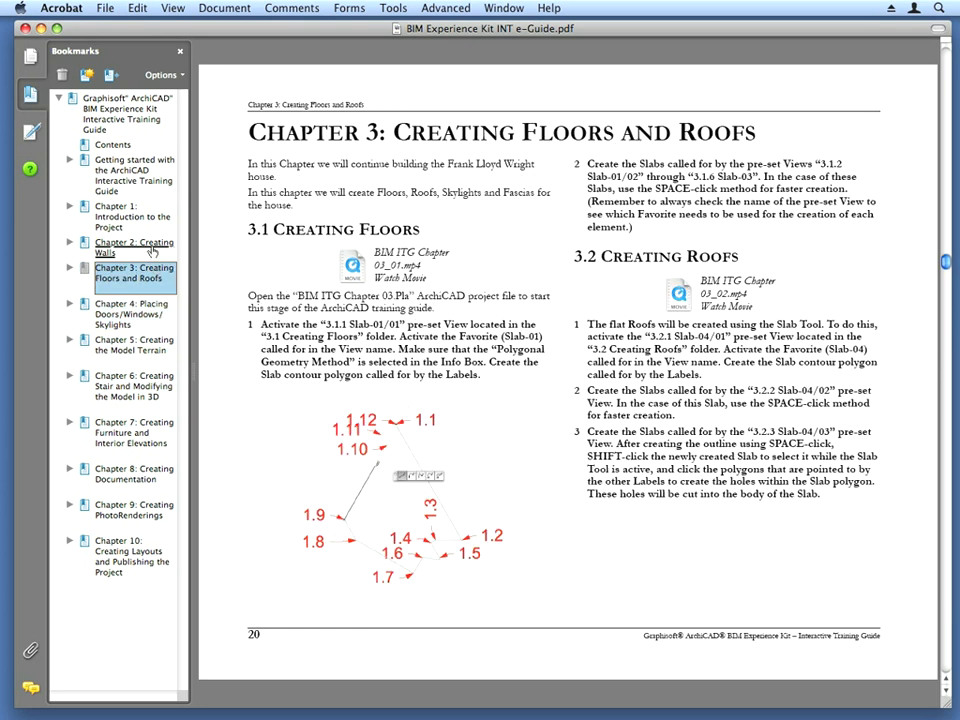
pyautogui.click(153, 250)
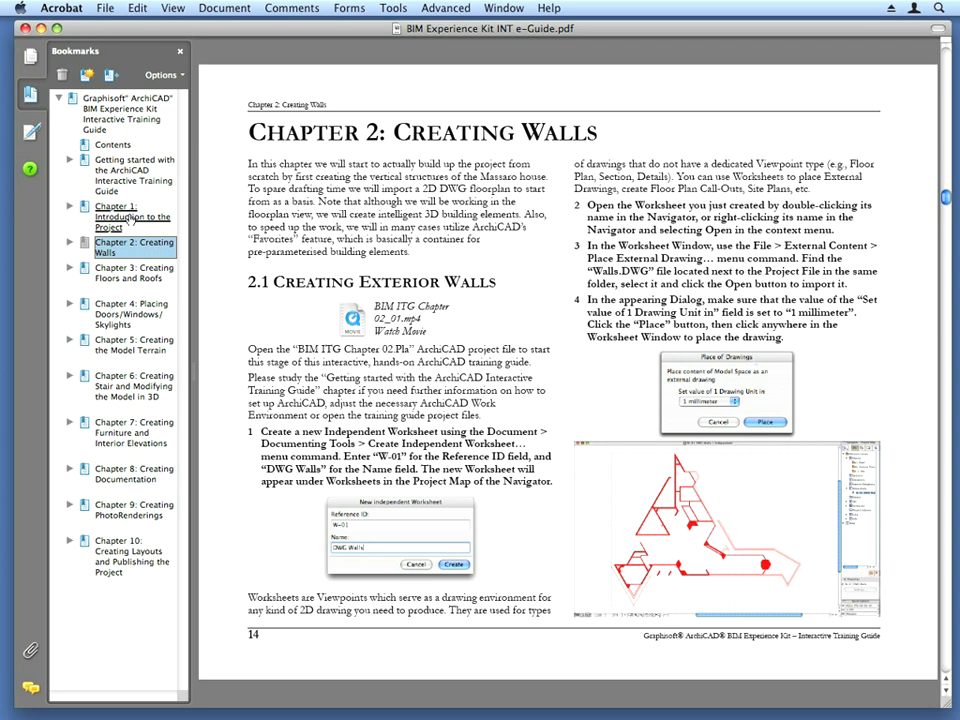
pyautogui.click(131, 218)
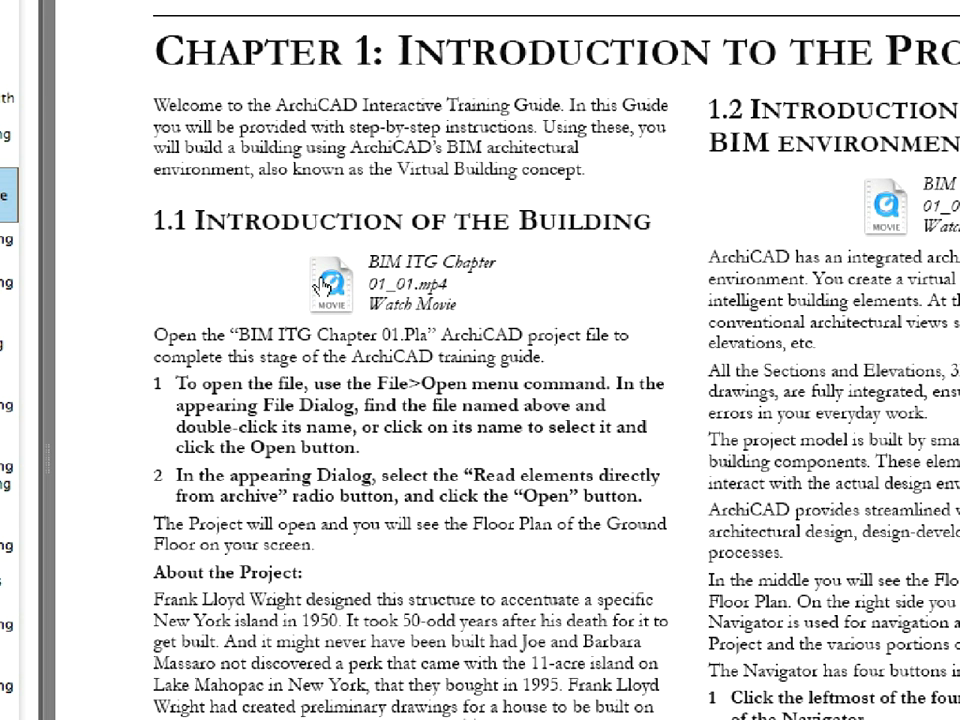
pyautogui.click(322, 284)
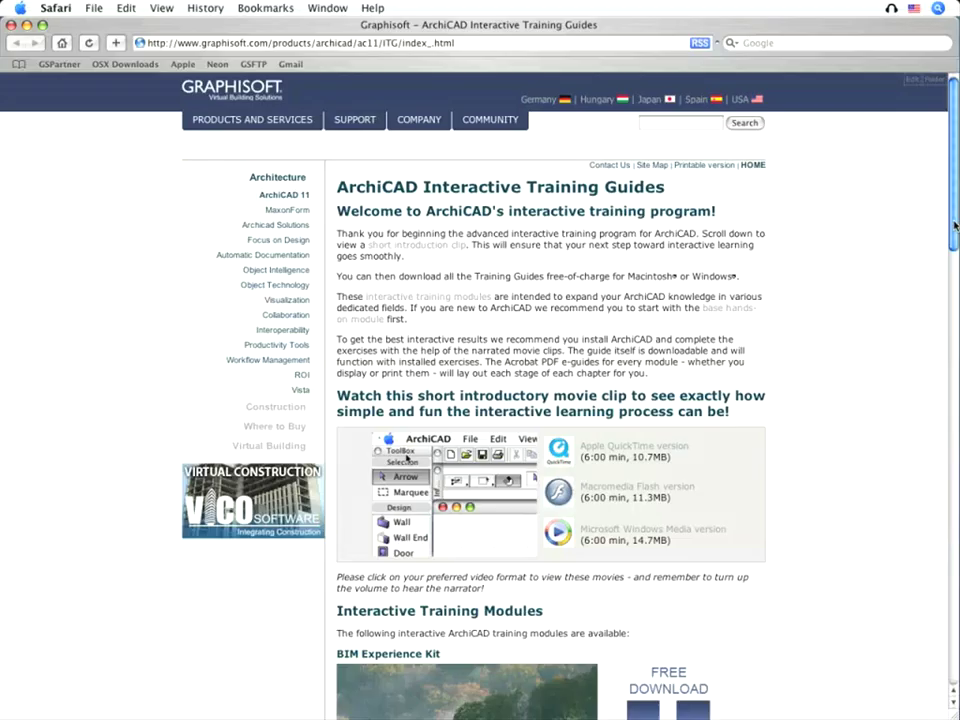
# - Look through the interactive training modules offered on Graphisoft's ArchiCAD Interactive Training Guides page in Safari
pyautogui.scroll(-10, 640, 400)
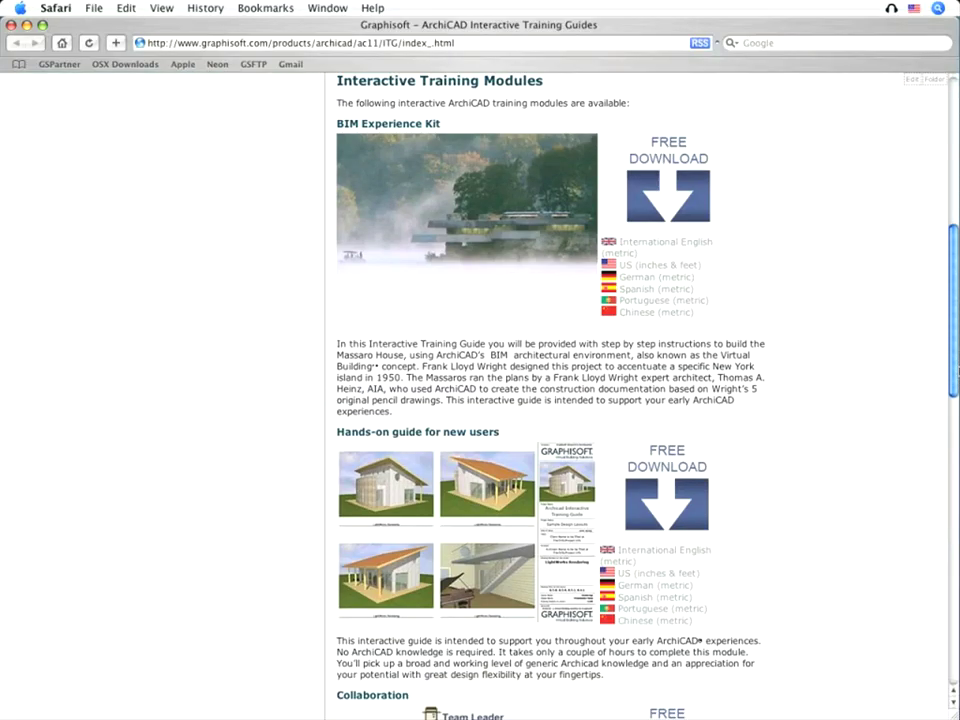
pyautogui.scroll(-7, 563, 340)
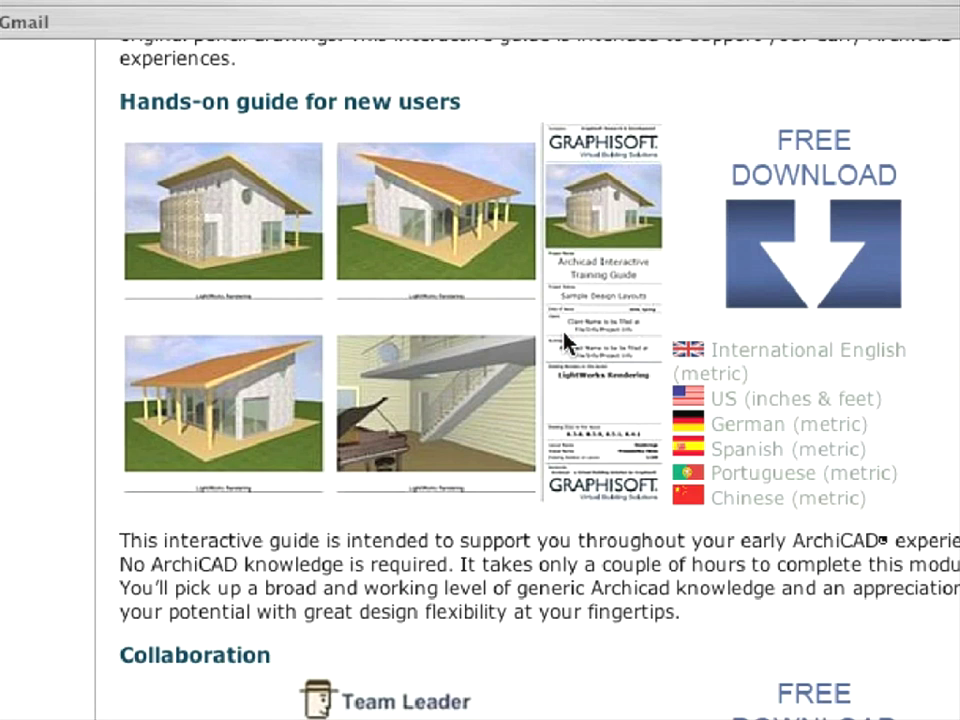
pyautogui.scroll(-6, 563, 340)
pyautogui.scroll(-6, 563, 340)
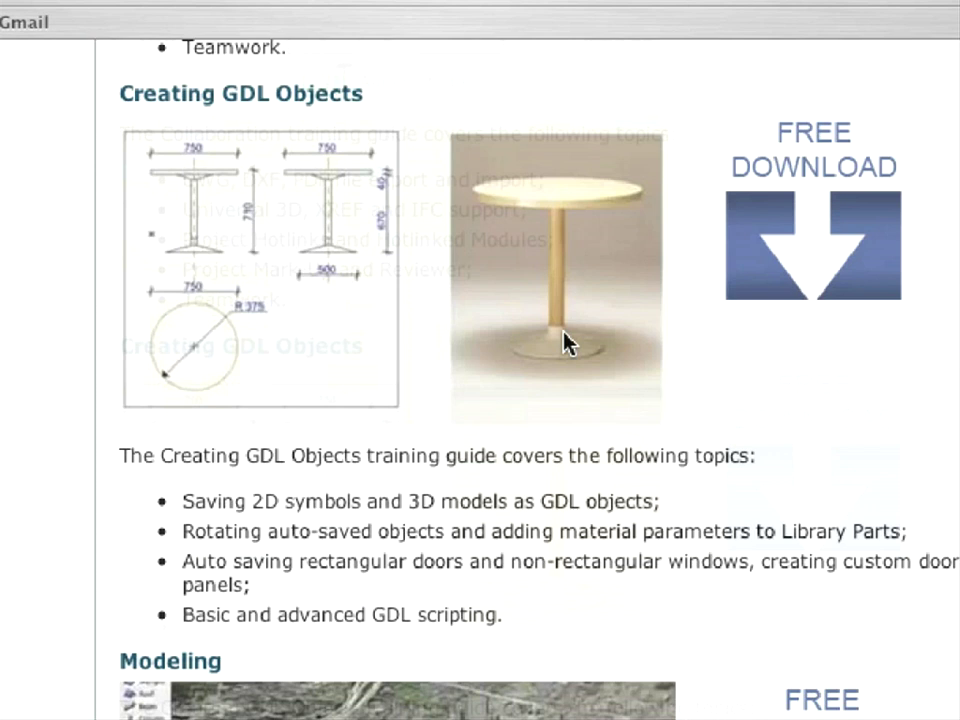
pyautogui.scroll(-4, 563, 340)
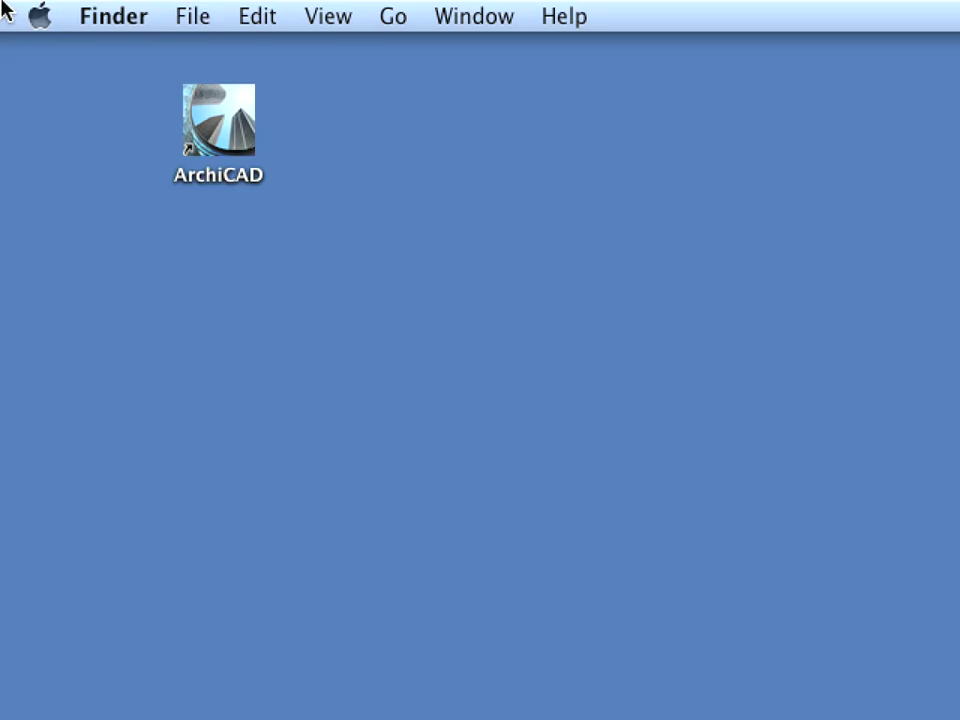
# - Launch ArchiCAD from the desktop and set the work environment to Standard Profile 12
pyautogui.rightClick(212, 120)
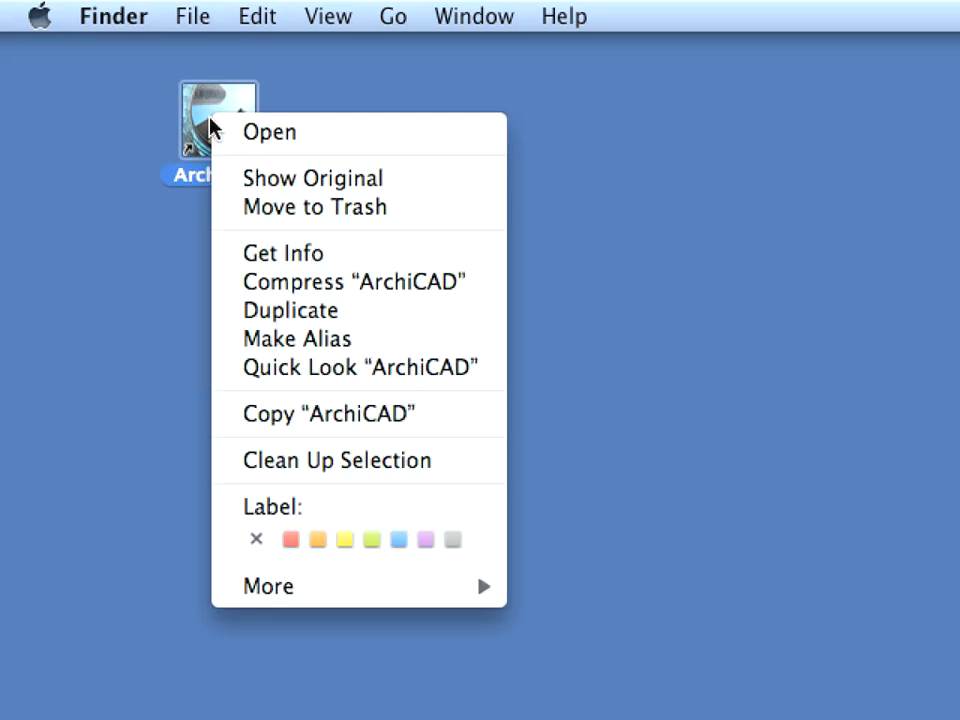
pyautogui.click(323, 133)
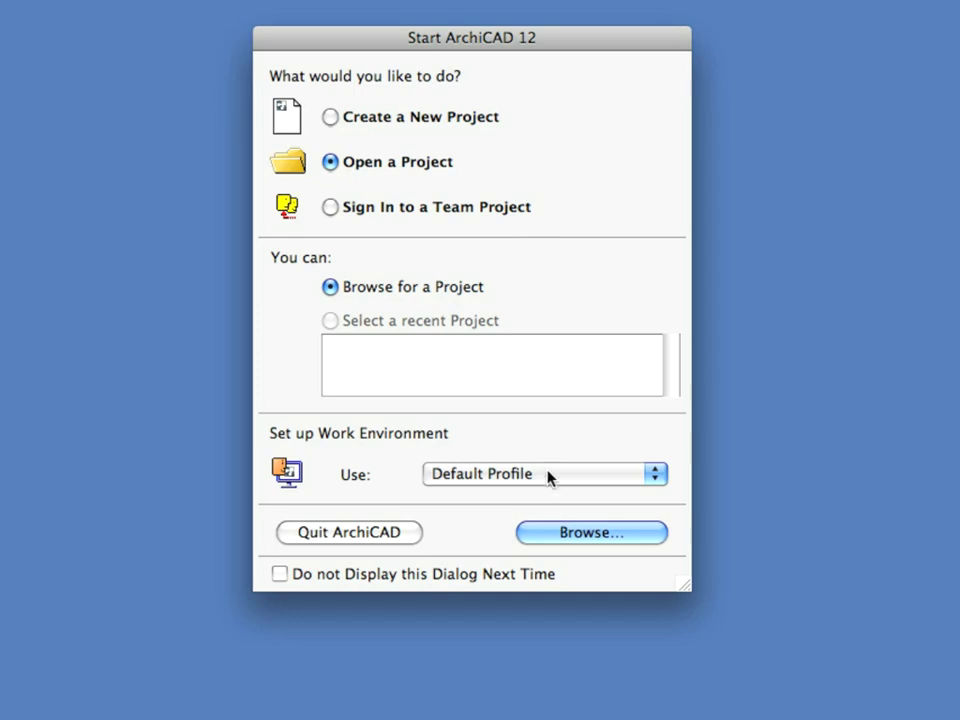
pyautogui.click(548, 476)
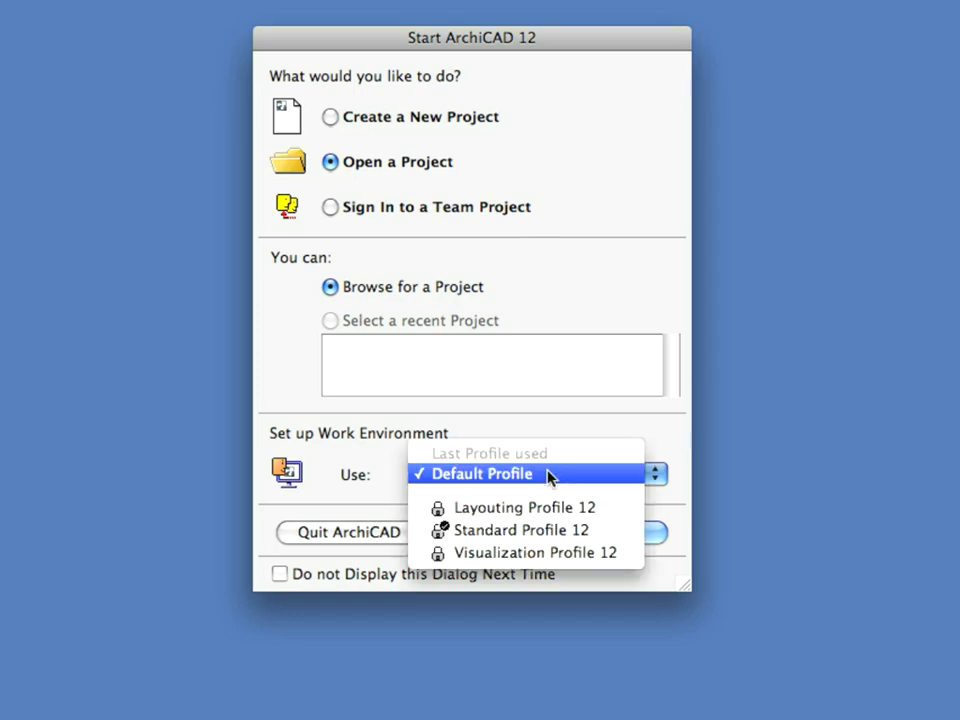
pyautogui.click(600, 532)
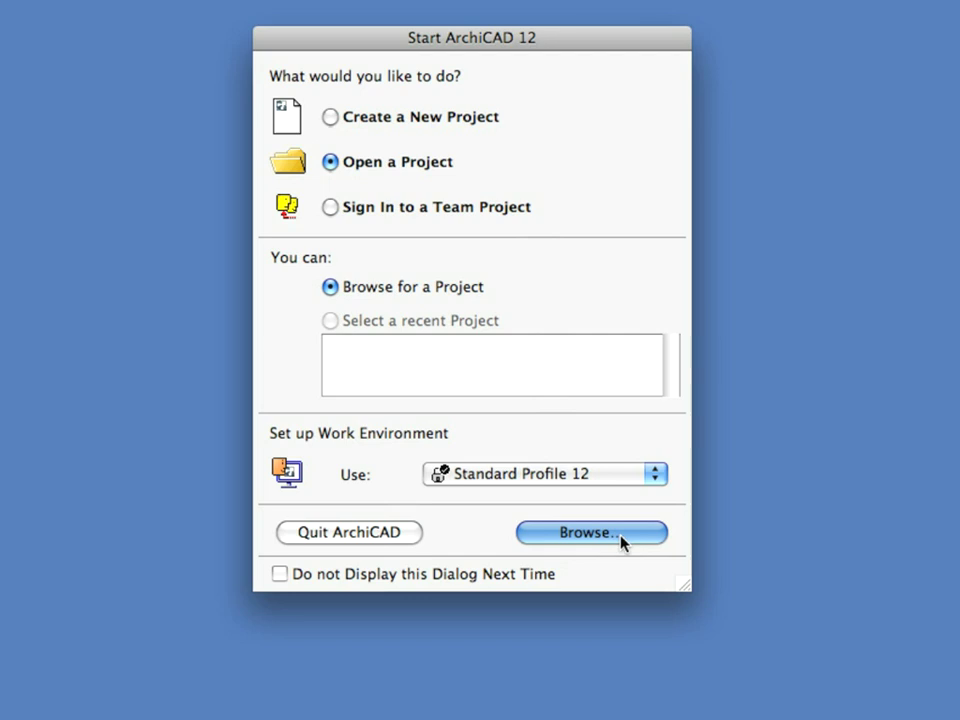
# - Open BIM ITG Chapter 01.pla from the Chapter 01 folder, reading elements directly from the archive
pyautogui.click(620, 541)
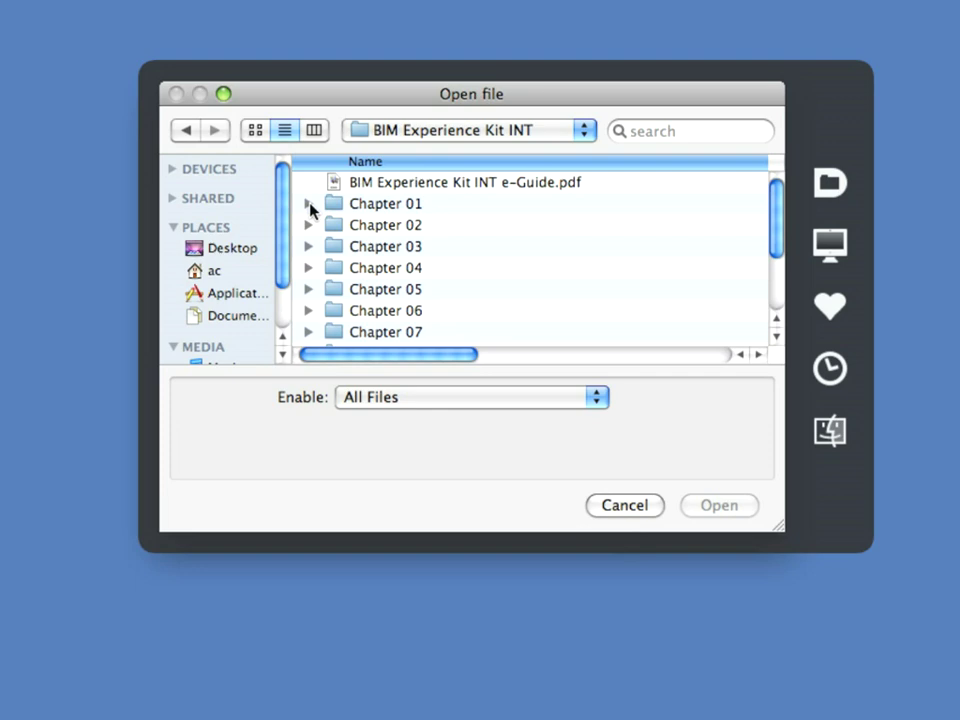
pyautogui.click(309, 204)
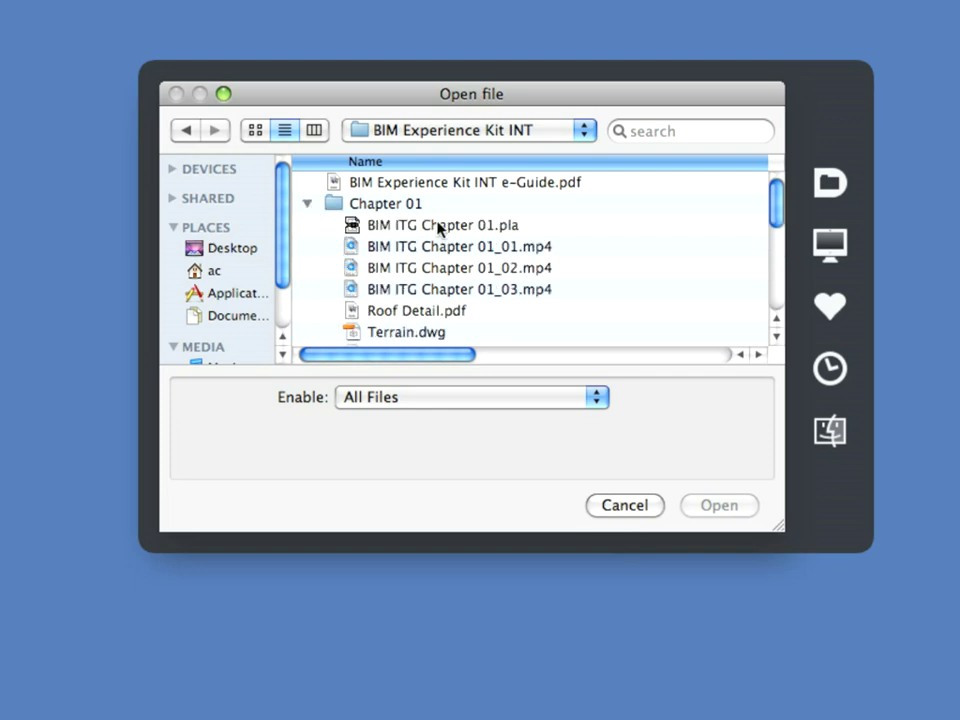
pyautogui.click(440, 226)
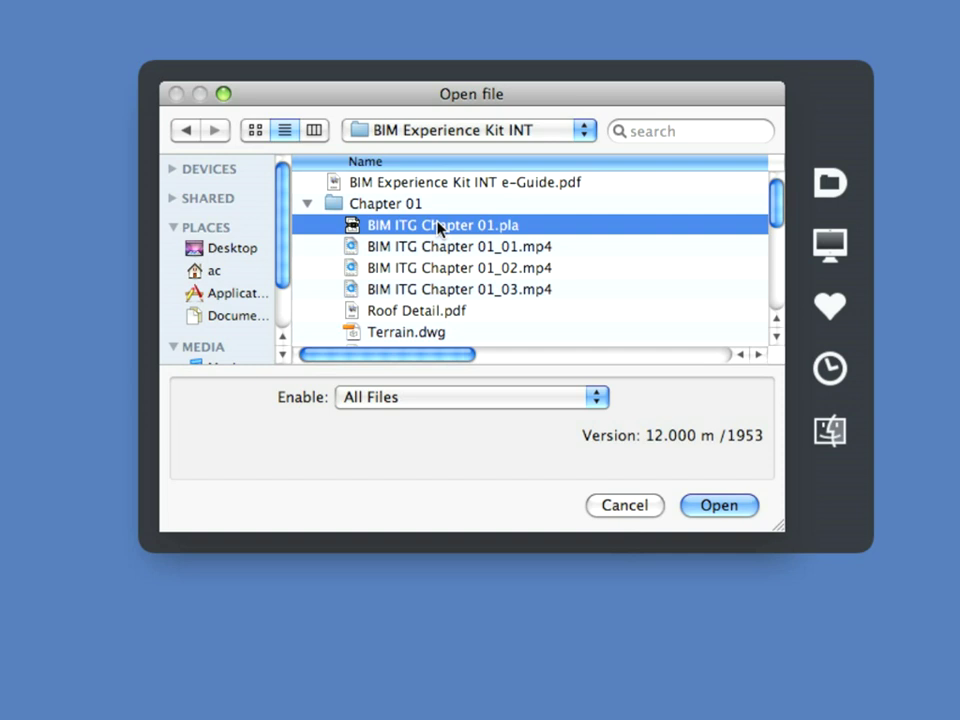
pyautogui.click(720, 506)
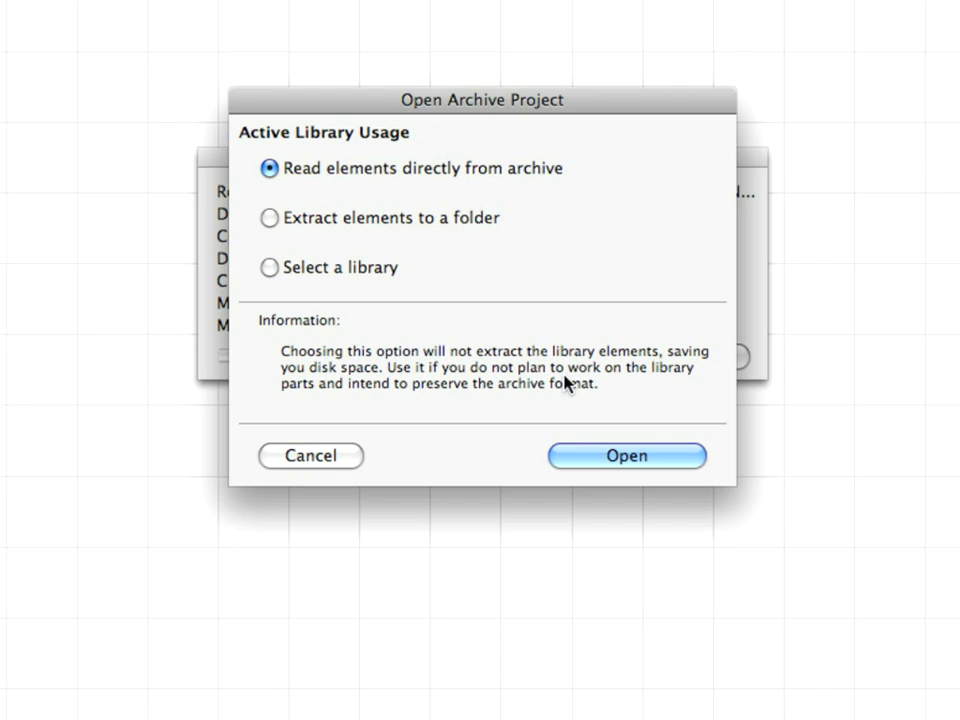
pyautogui.click(617, 460)
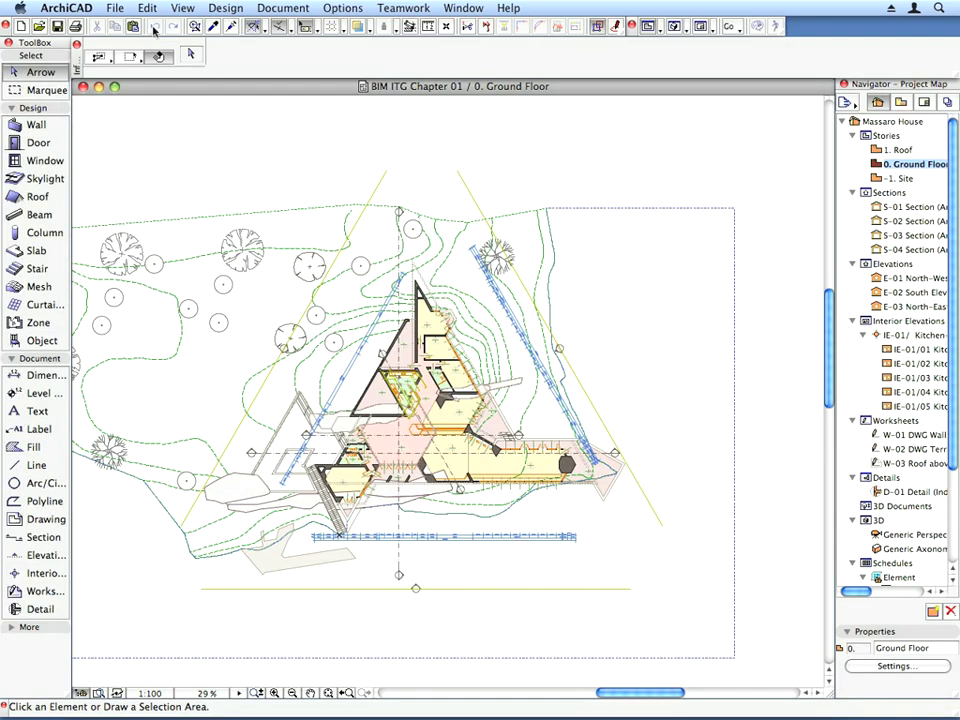
# - Save the project as BIM ITG Chapter 01.pln in the Chapter 01 folder, in ArchiCAD Solo Project format
pyautogui.click(116, 8)
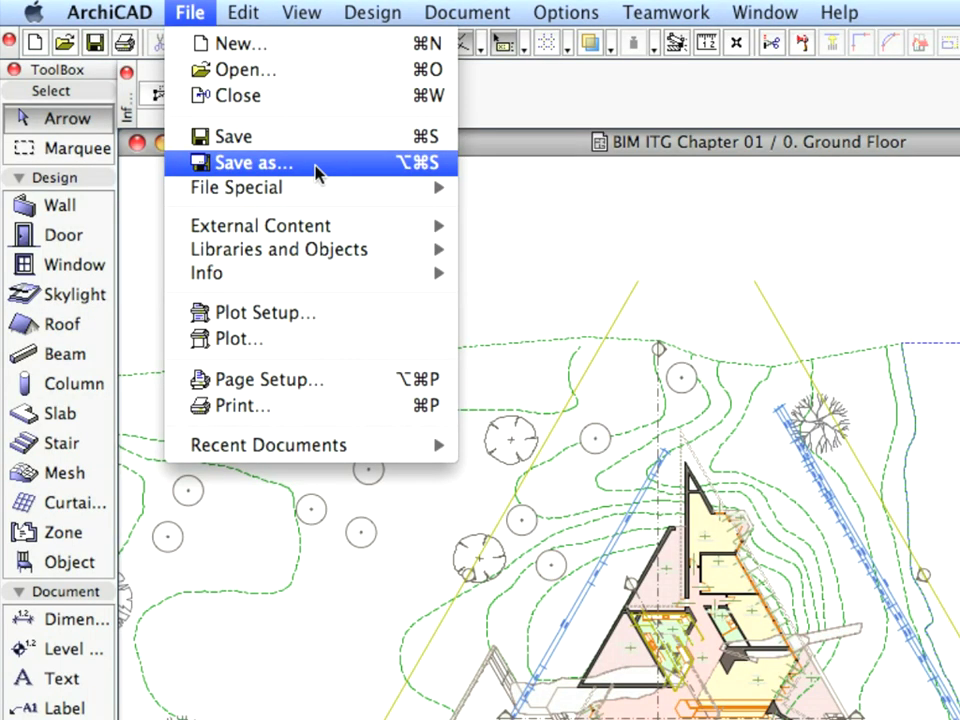
pyautogui.click(316, 170)
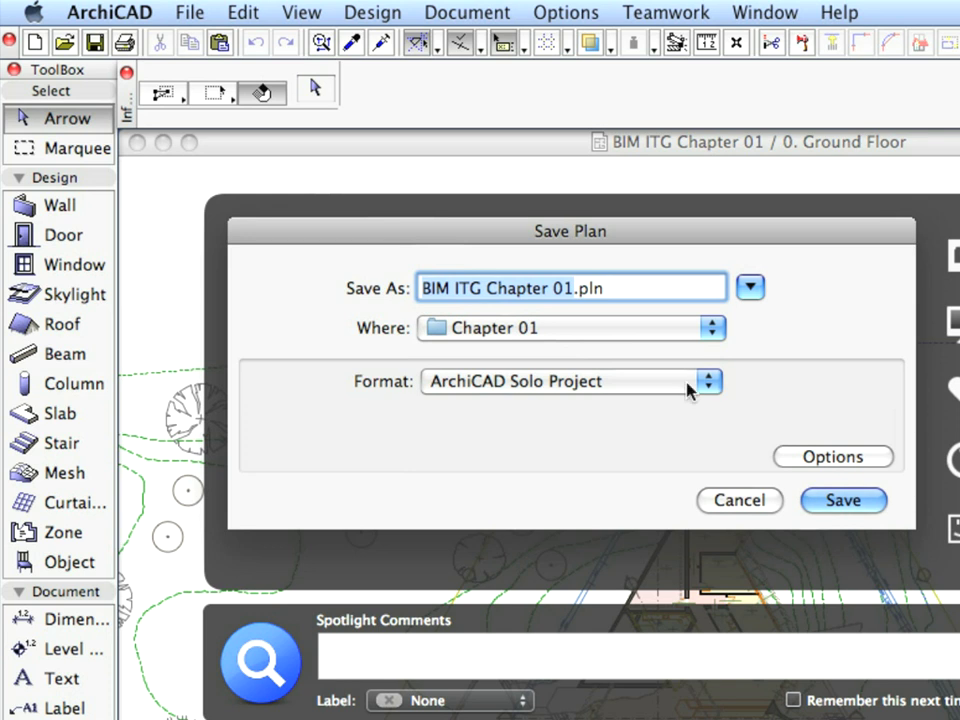
pyautogui.click(688, 390)
pyautogui.click(688, 390)
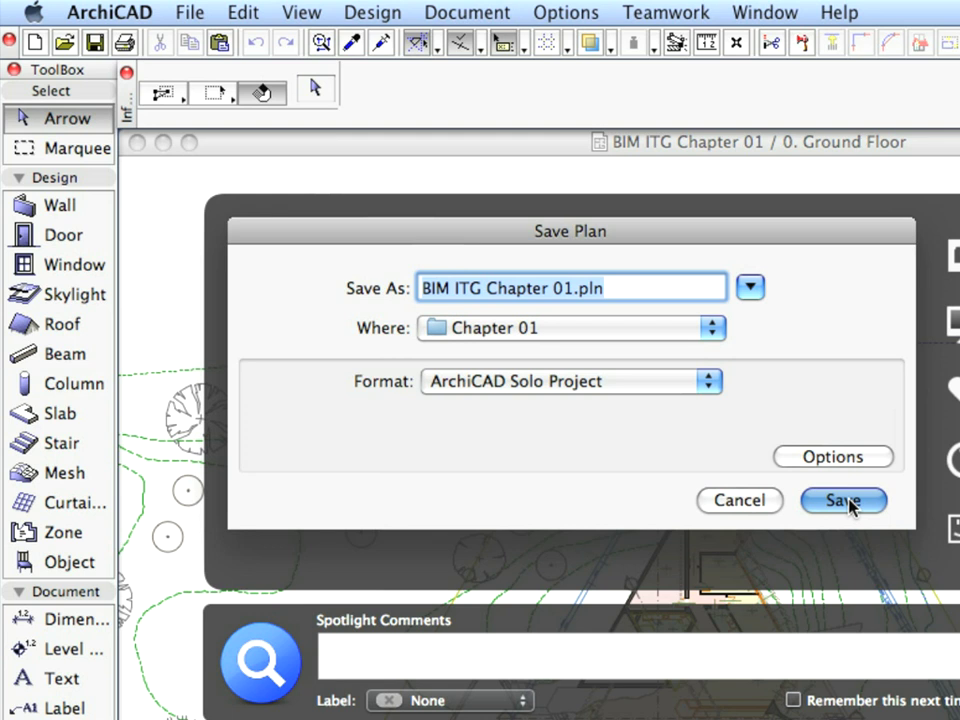
pyautogui.click(848, 505)
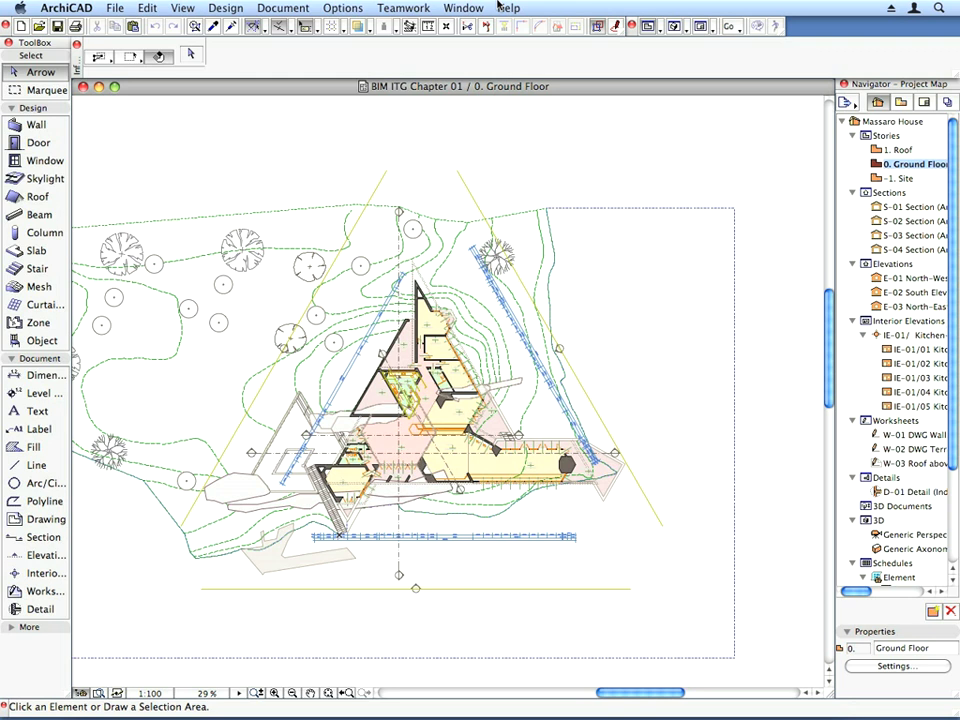
# - Open the ArchiCAD Movie Player, reposition and enlarge it over the floor plan's lower area, and play the first movie
pyautogui.click(499, 7)
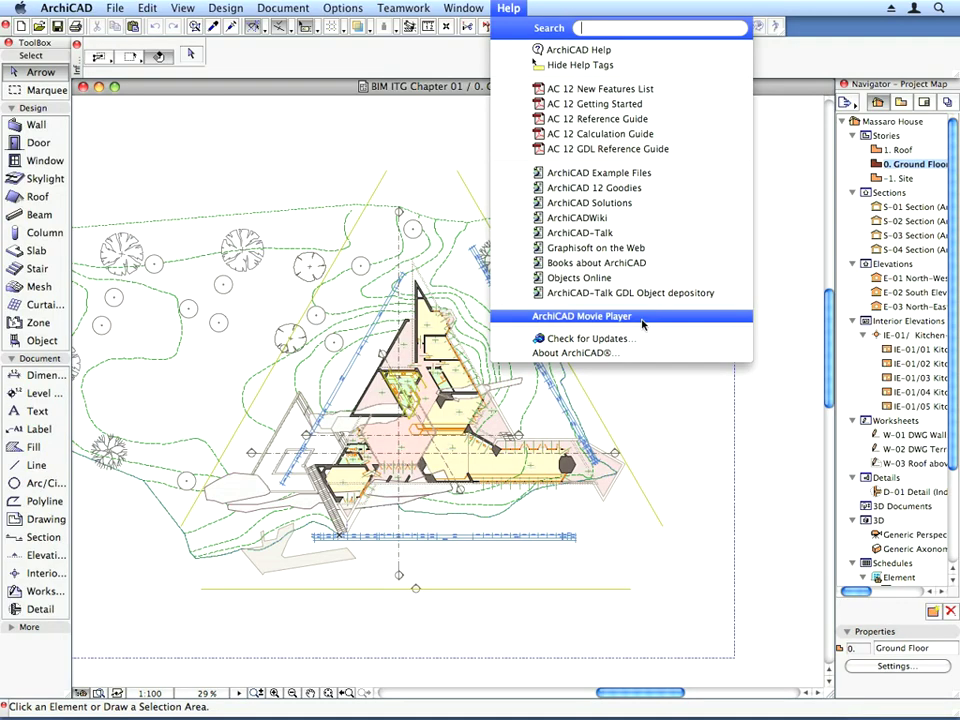
pyautogui.click(641, 318)
pyautogui.moveTo(537, 178); pyautogui.dragTo(709, 498)
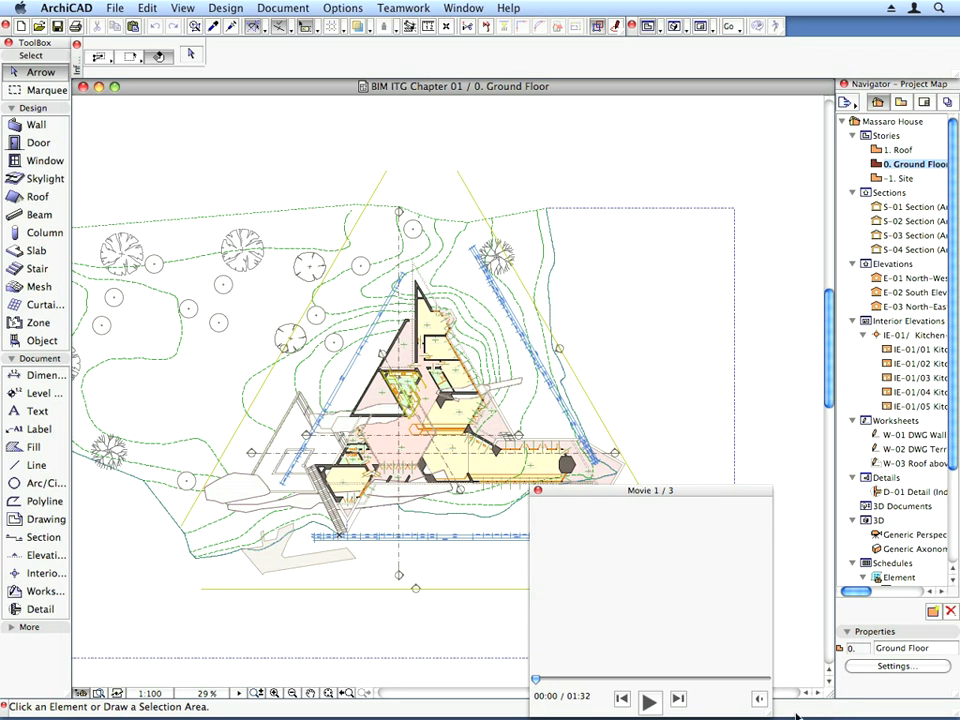
pyautogui.moveTo(767, 710); pyautogui.dragTo(958, 716)
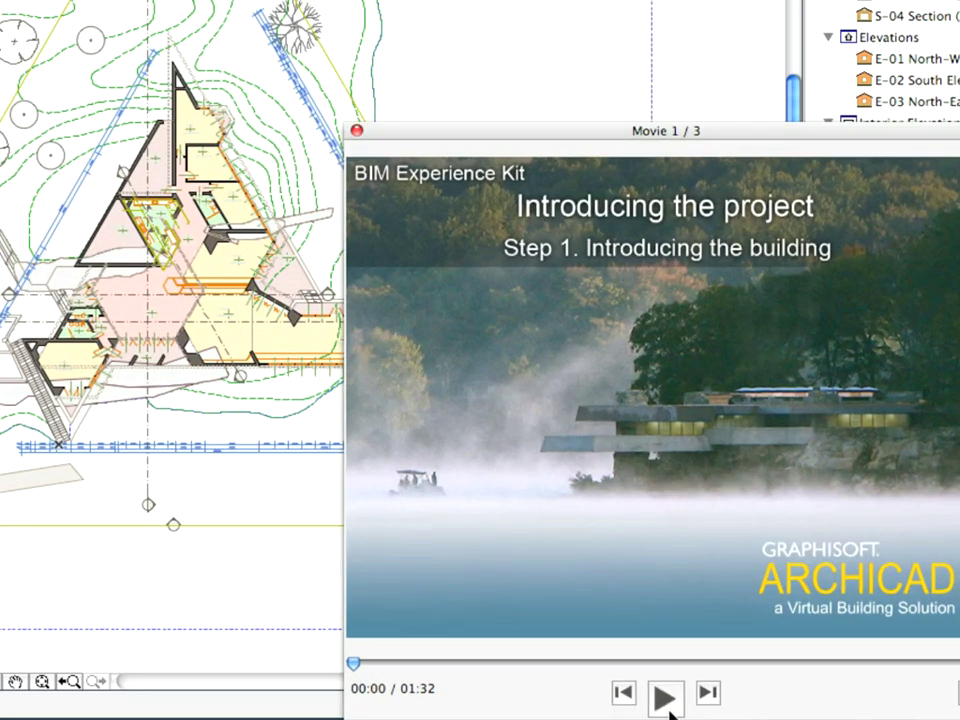
pyautogui.click(666, 698)
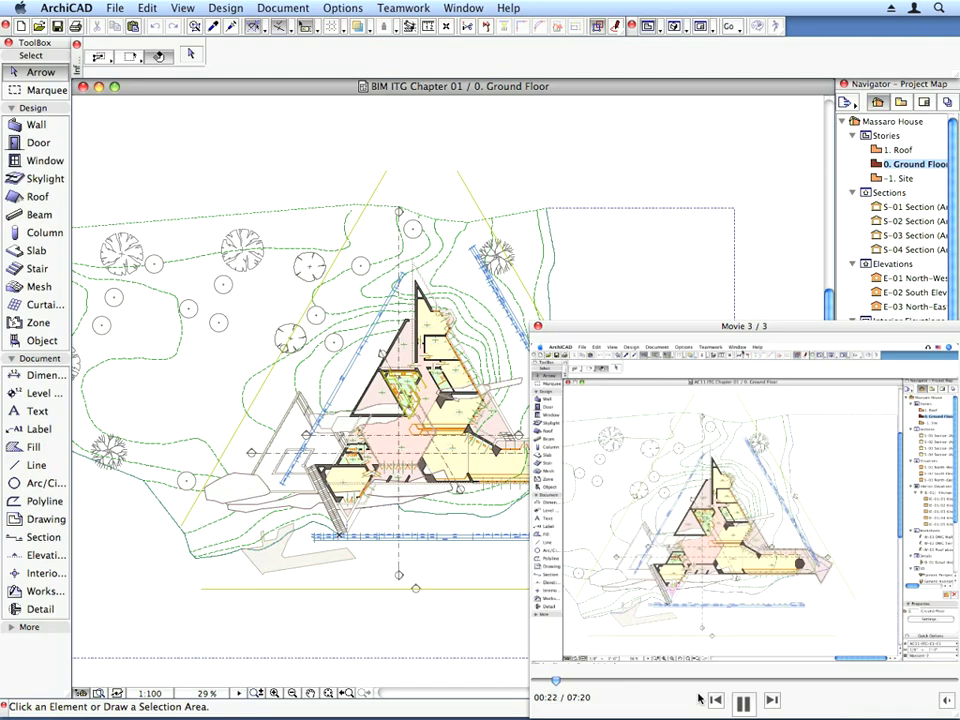
# - Display the Trace & Reference palette over the Ground Floor plan while the training movie plays
pyautogui.click(463, 8)
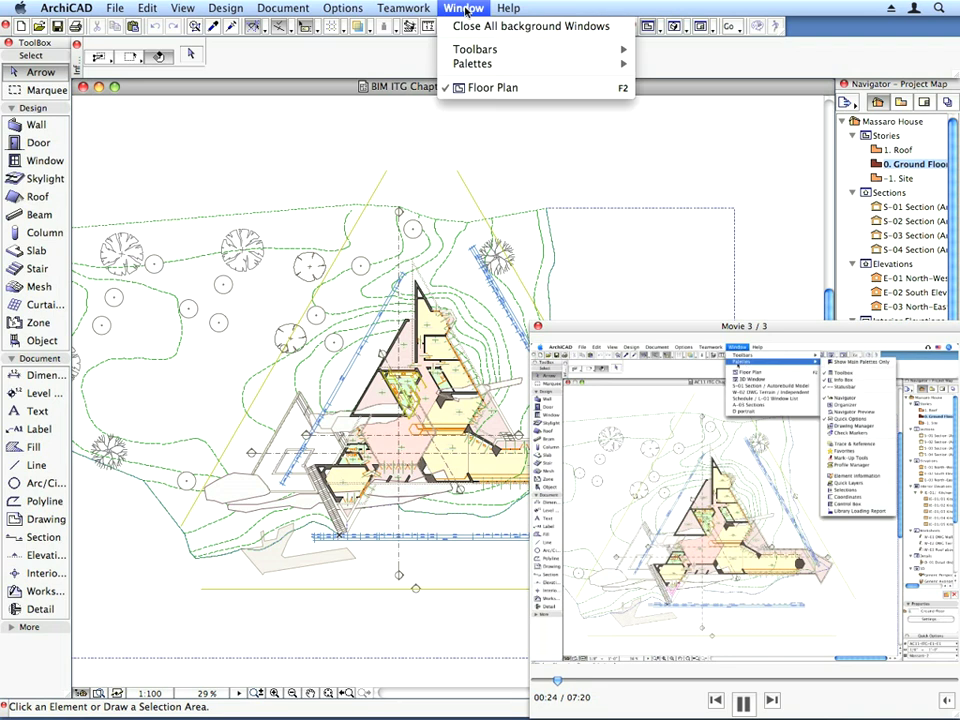
pyautogui.moveTo(515, 63)
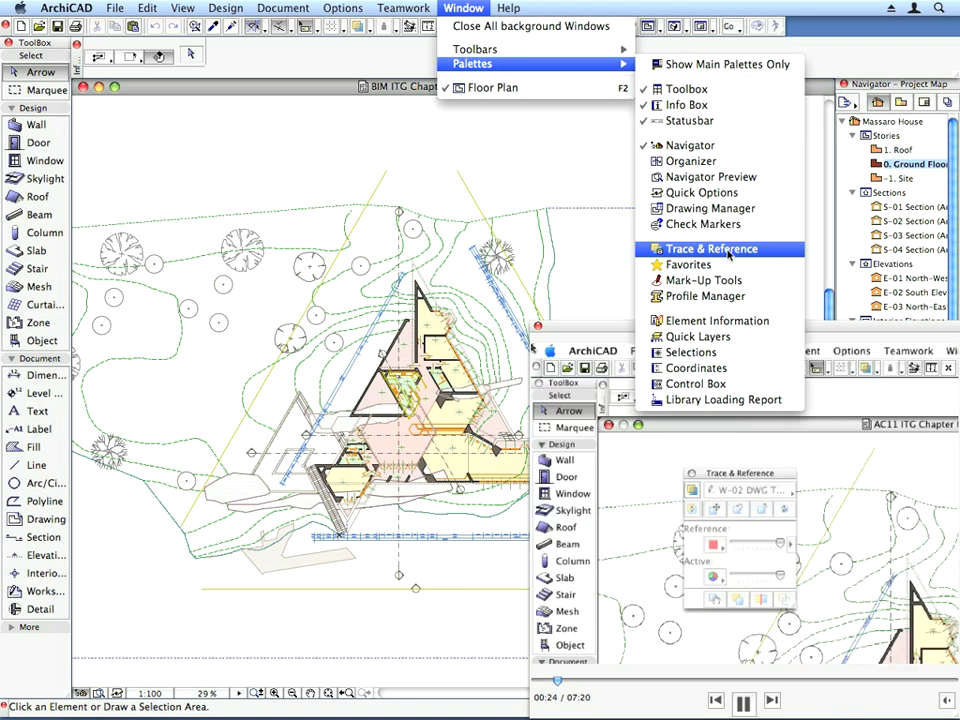
pyautogui.click(728, 250)
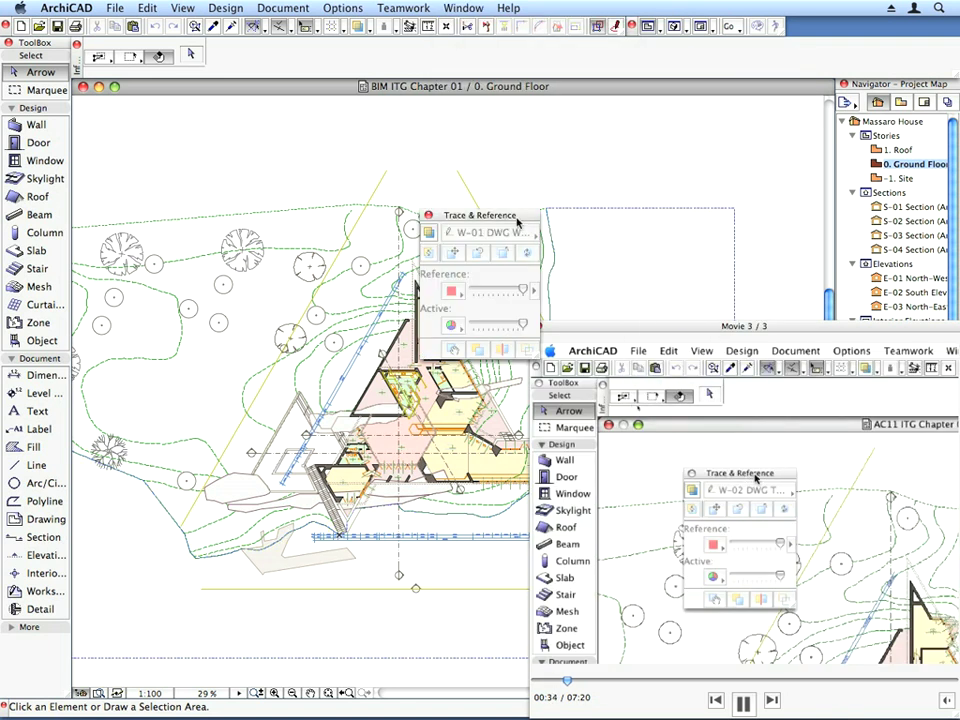
# - Move the Trace & Reference palette to the floor plan's upper-left corner, beside the ToolBox
pyautogui.moveTo(512, 220)
pyautogui.mouseDown()
pyautogui.moveTo(285, 152)
pyautogui.moveTo(175, 100)
pyautogui.mouseUp()
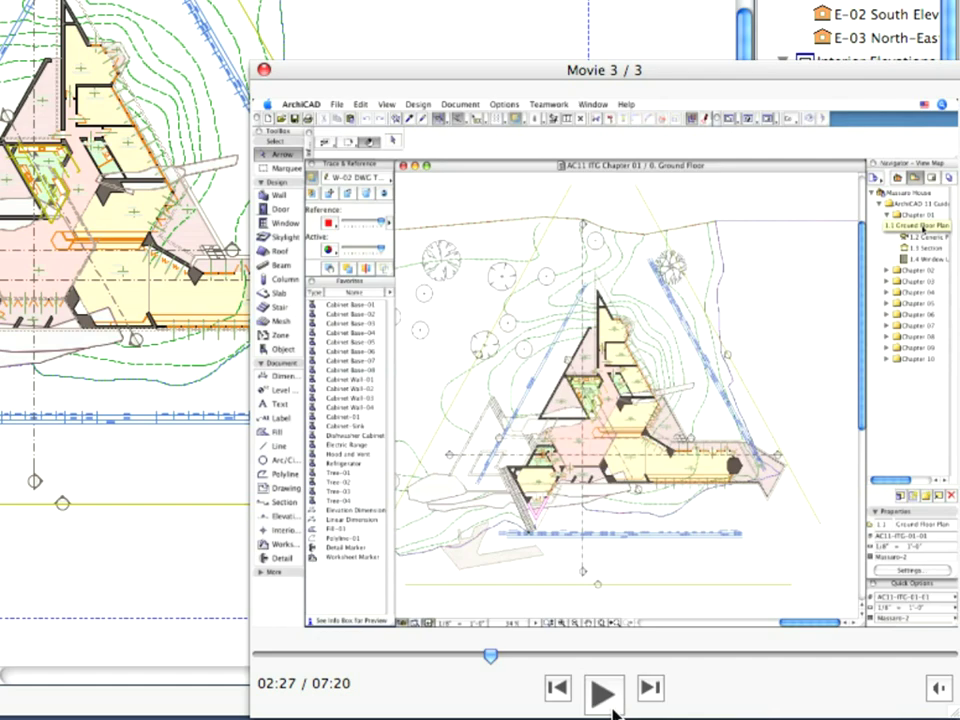
# - Try the training movie's playback controls by resuming it and skipping ahead to about 05:16
pyautogui.click(603, 690)
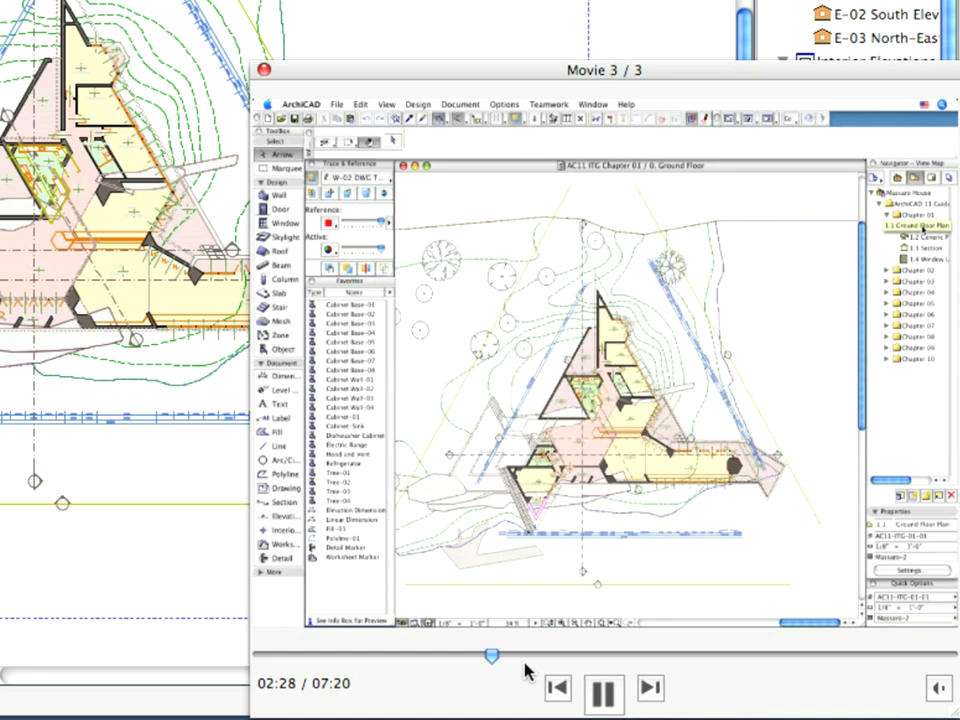
pyautogui.moveTo(503, 665); pyautogui.dragTo(757, 670)
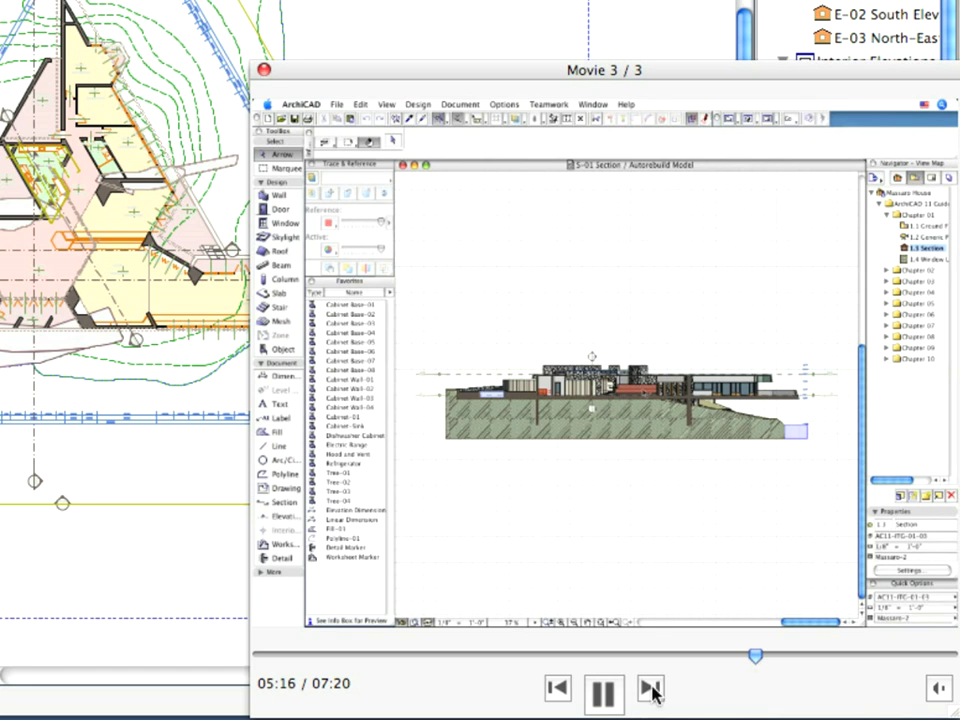
pyautogui.click(557, 689)
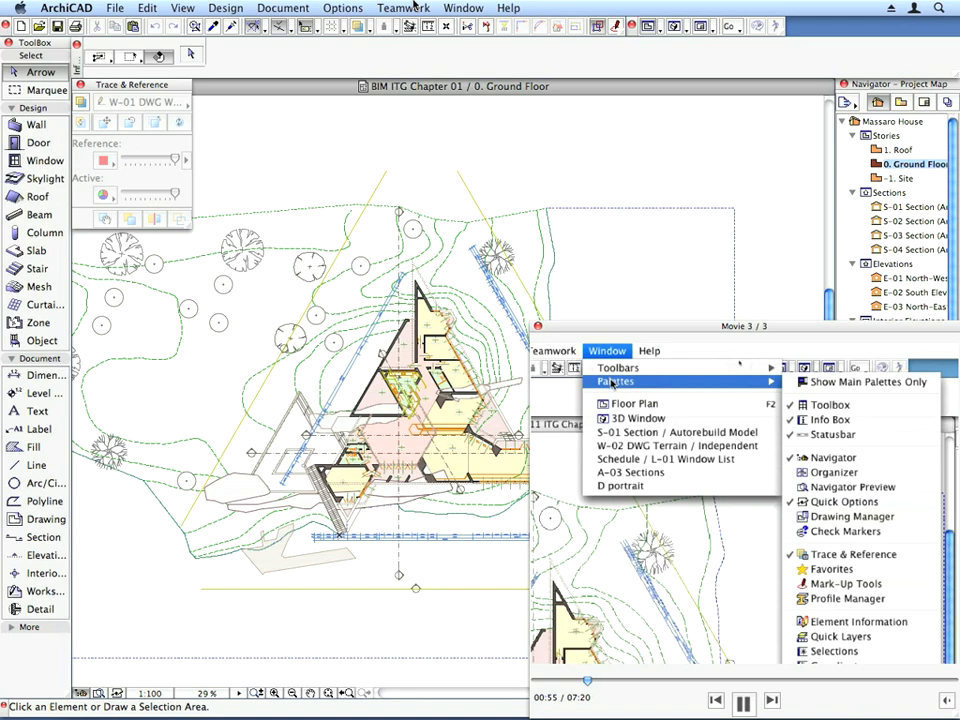
# - Display the Favorites palette over the Ground Floor plan, following the training movie
pyautogui.click(508, 8)
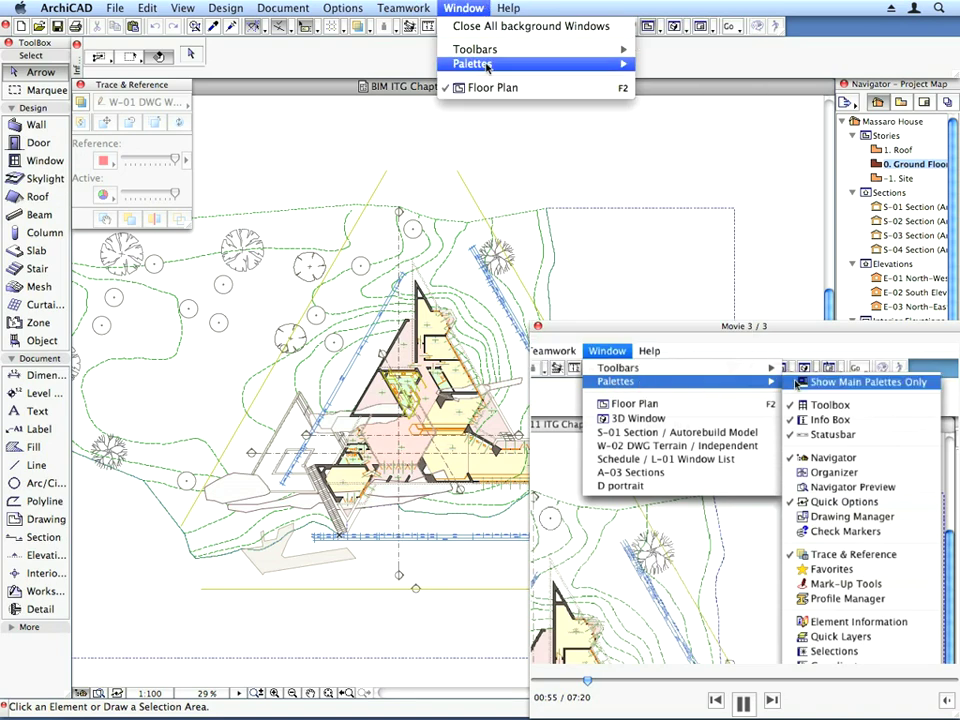
pyautogui.moveTo(600, 64)
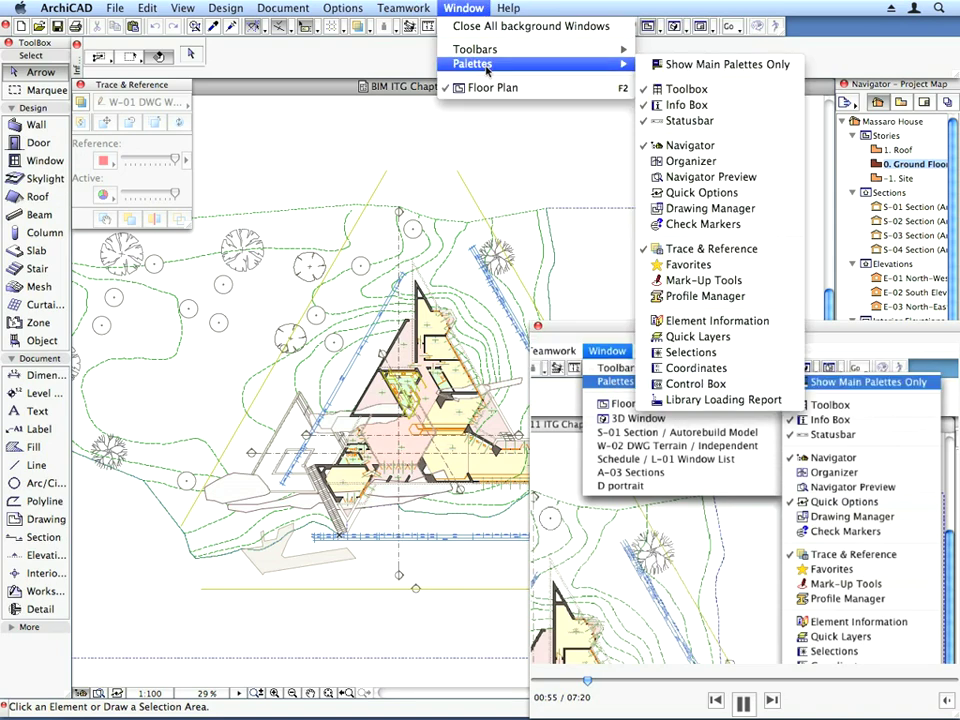
pyautogui.click(703, 267)
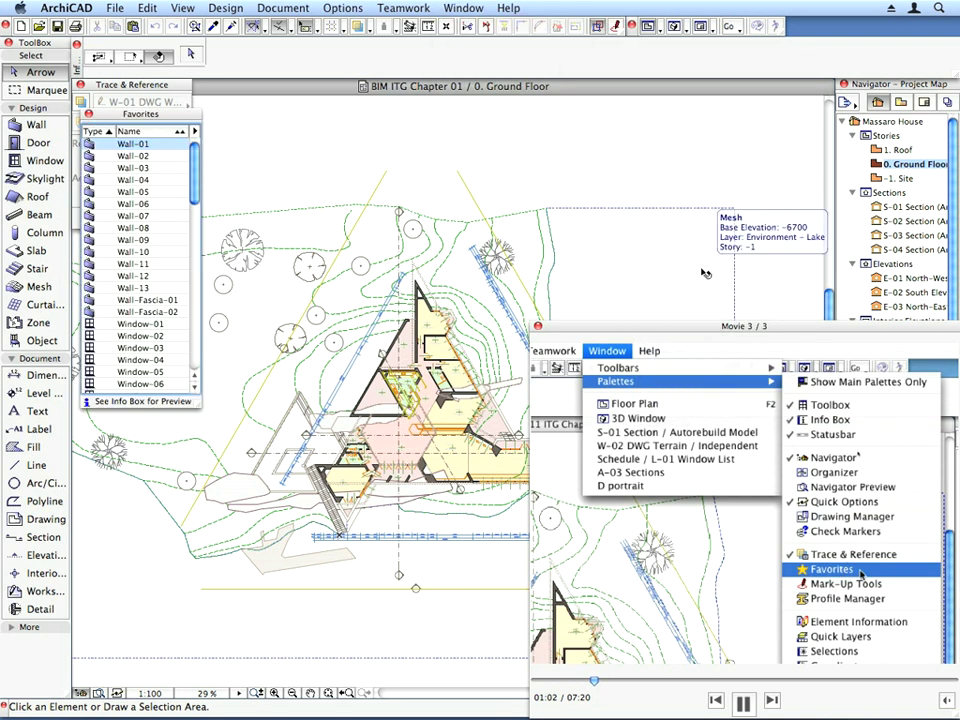